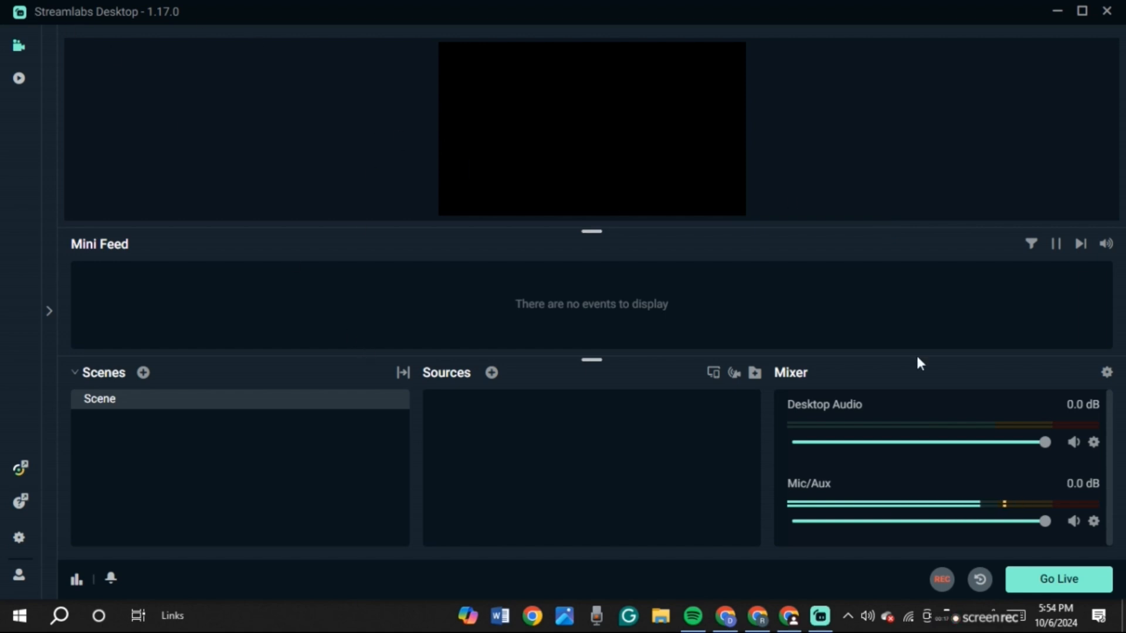
{"action": "left_click", "coordinate": [757, 616]}
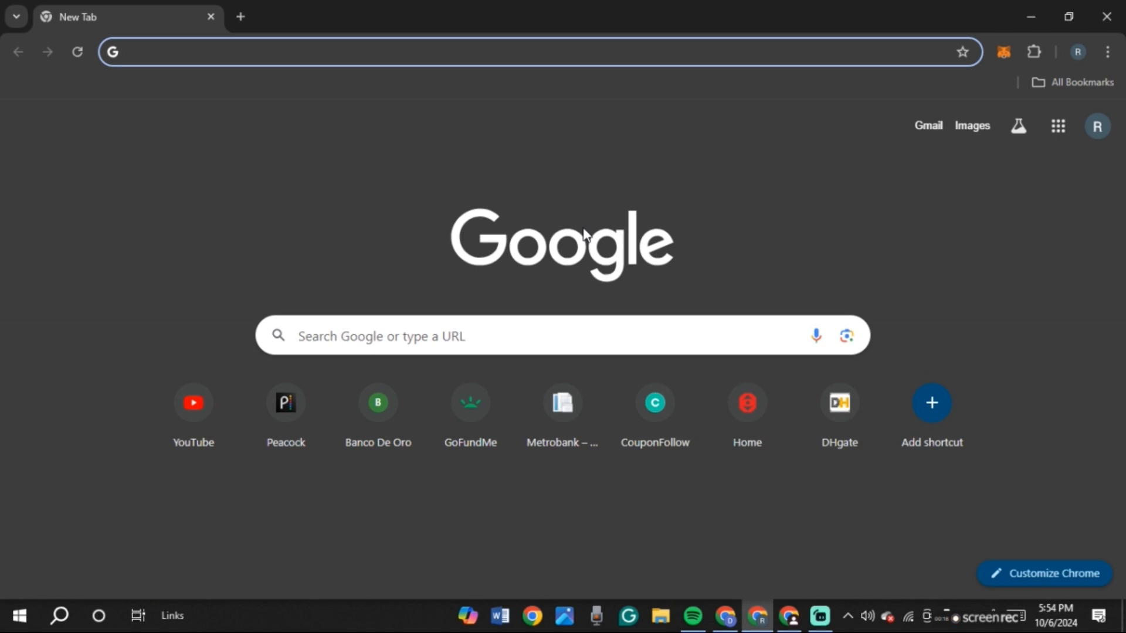
{"action": "left_click", "coordinate": [305, 53]}
{"action": "type", "text": "www."}
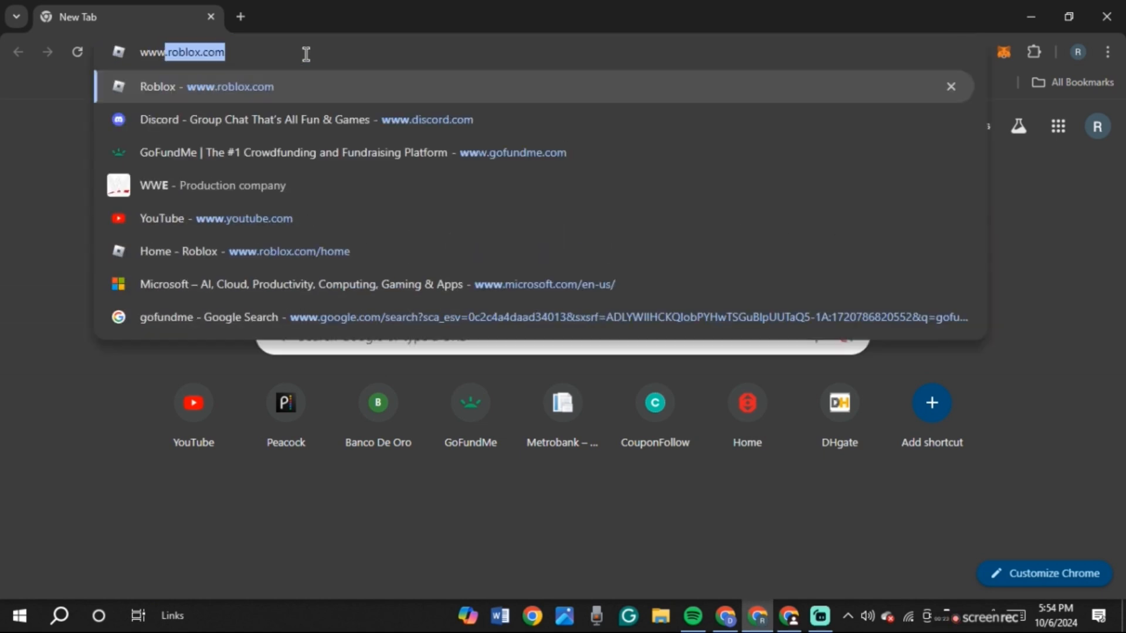
{"action": "type", "text": "streamlabs"}
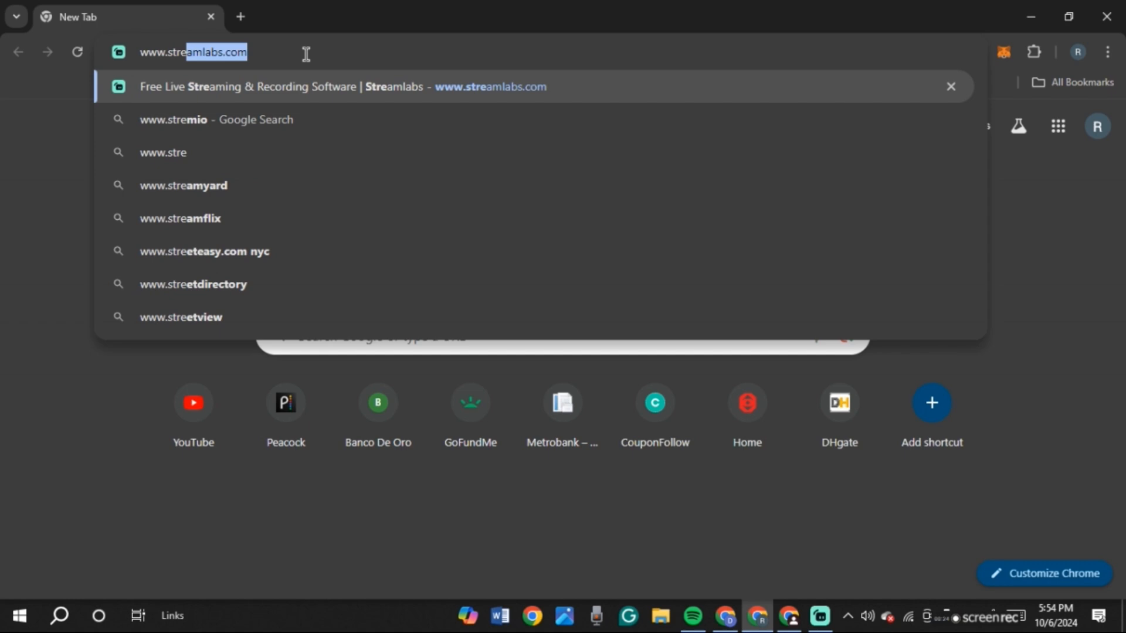
{"action": "key", "text": "Right"}
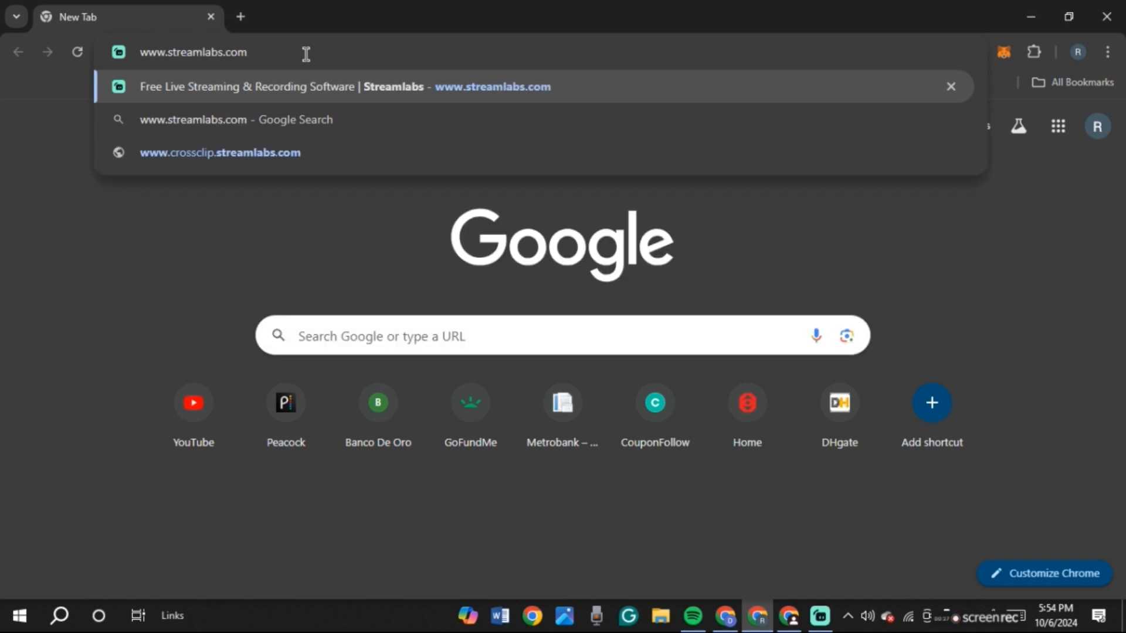
{"action": "key", "text": "Return"}
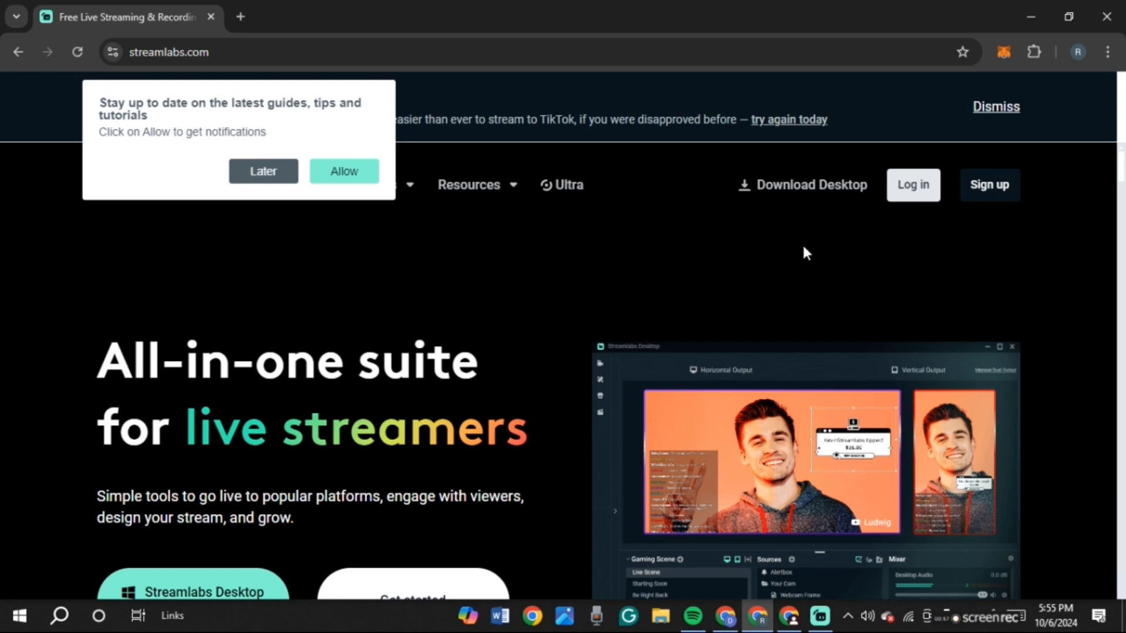
Switch back to Streamlabs Desktop and add a new scene named "scene 2"
{"action": "left_click", "coordinate": [820, 625]}
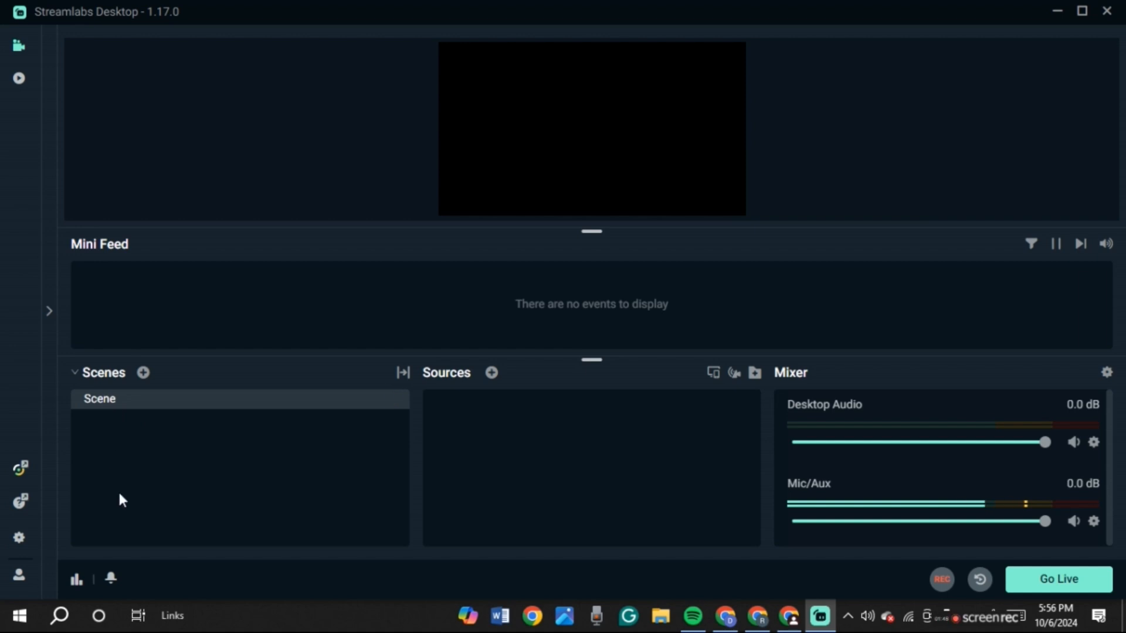
{"action": "left_click", "coordinate": [144, 374]}
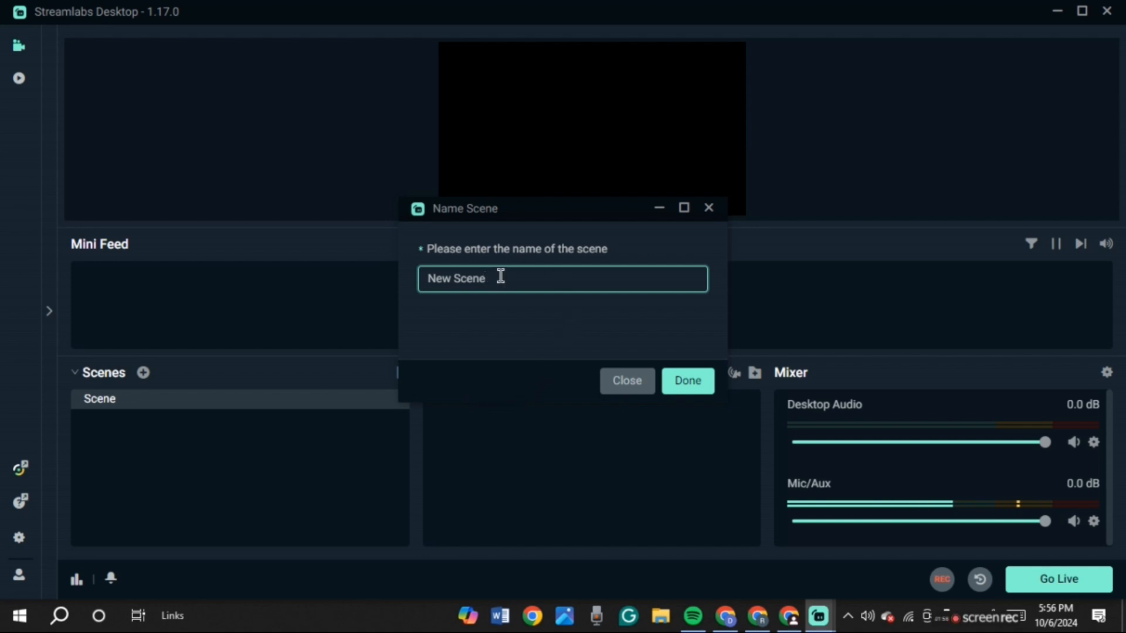
{"action": "key", "text": "BackSpace"}
{"action": "key", "text": "BackSpace"}
{"action": "key", "text": "BackSpace"}
{"action": "key", "text": "BackSpace"}
{"action": "key", "text": "BackSpace"}
{"action": "key", "text": "BackSpace"}
{"action": "key", "text": "BackSpace"}
{"action": "key", "text": "BackSpace"}
{"action": "key", "text": "BackSpace"}
{"action": "type", "text": "scene 2"}
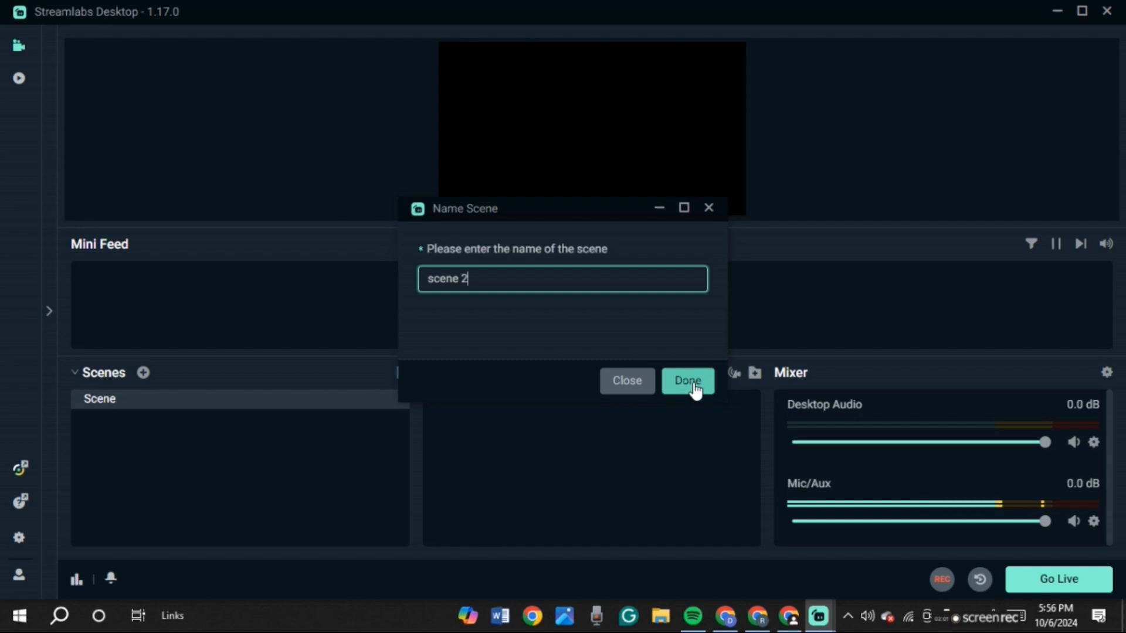
{"action": "left_click", "coordinate": [688, 381]}
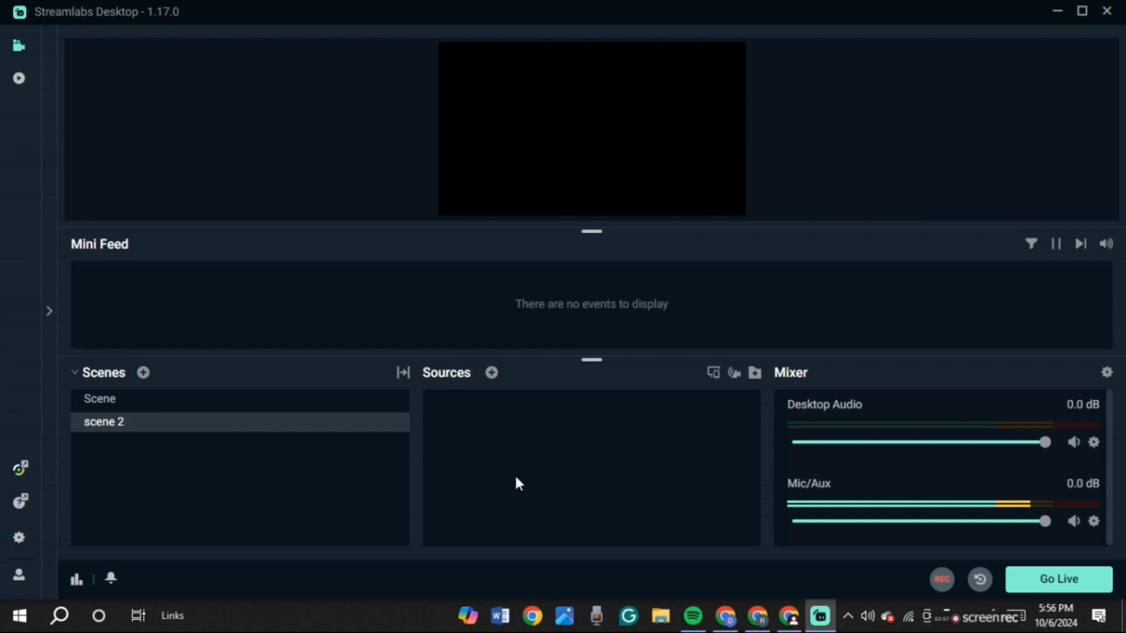
Add a Media File source named "name" to scene 2
{"action": "left_click", "coordinate": [492, 374]}
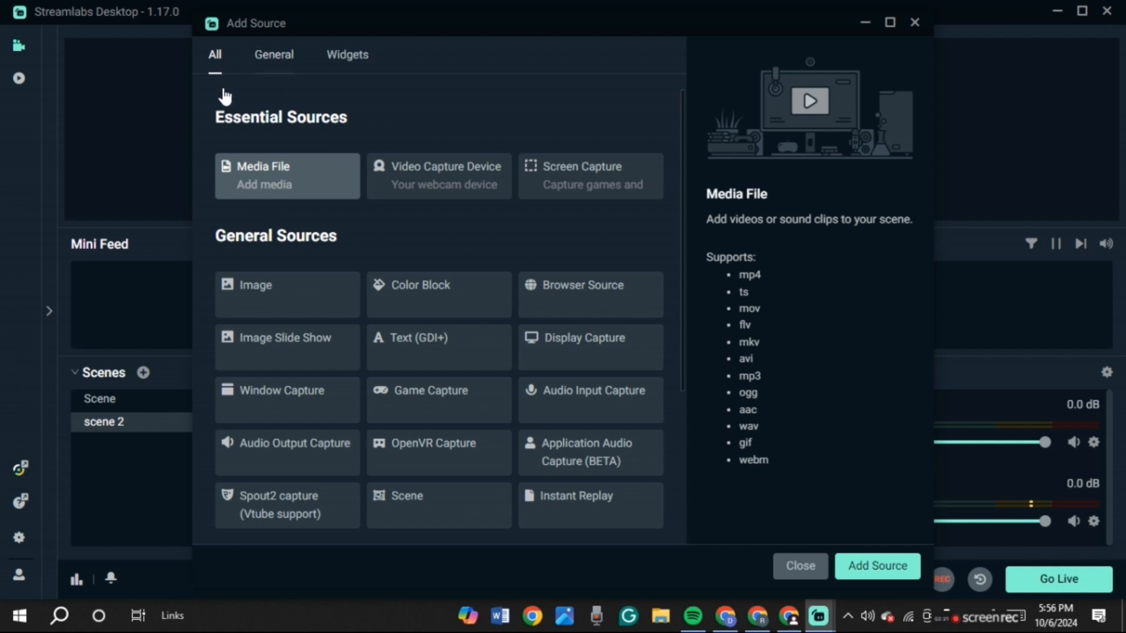
{"action": "left_click", "coordinate": [269, 62]}
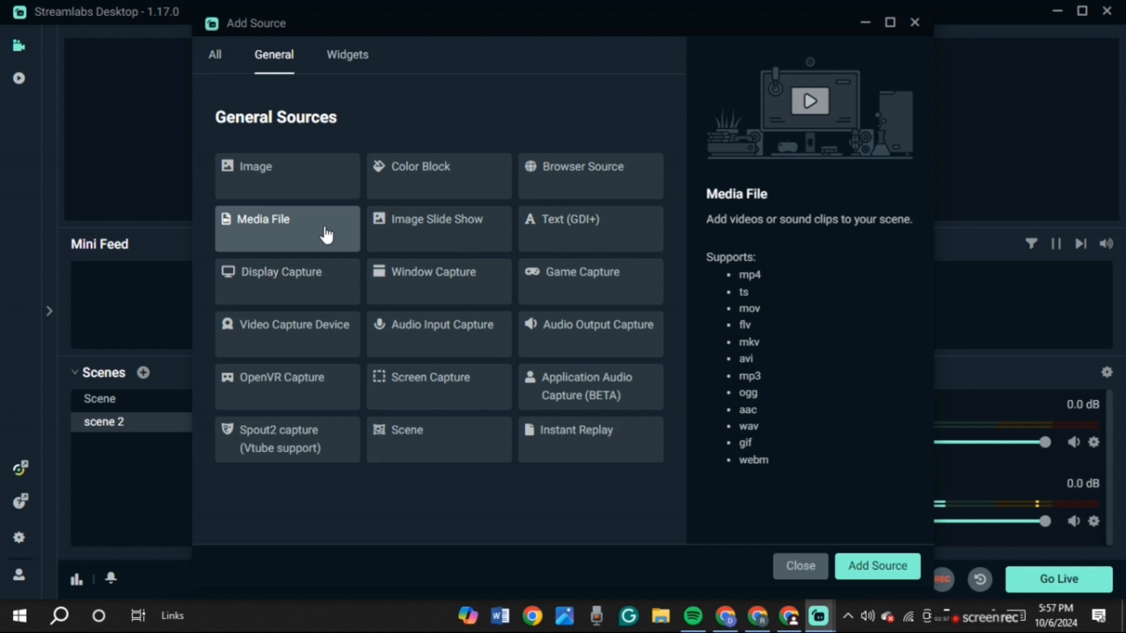
{"action": "left_click", "coordinate": [875, 566]}
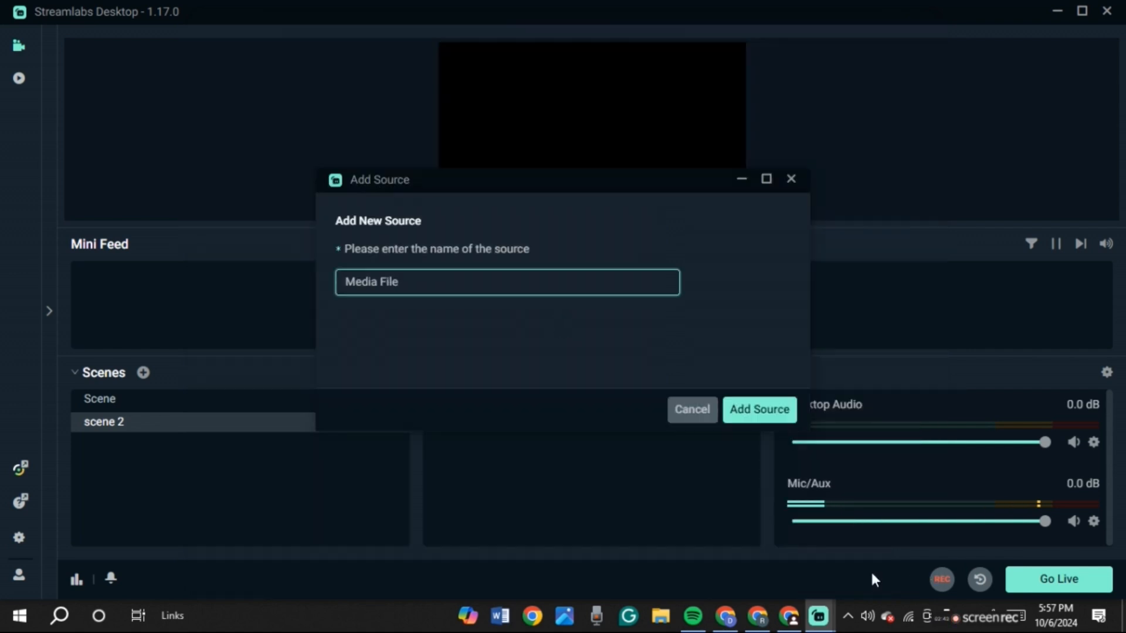
{"action": "triple_click", "coordinate": [439, 278]}
{"action": "left_click", "coordinate": [424, 283]}
{"action": "key", "text": "BackSpace"}
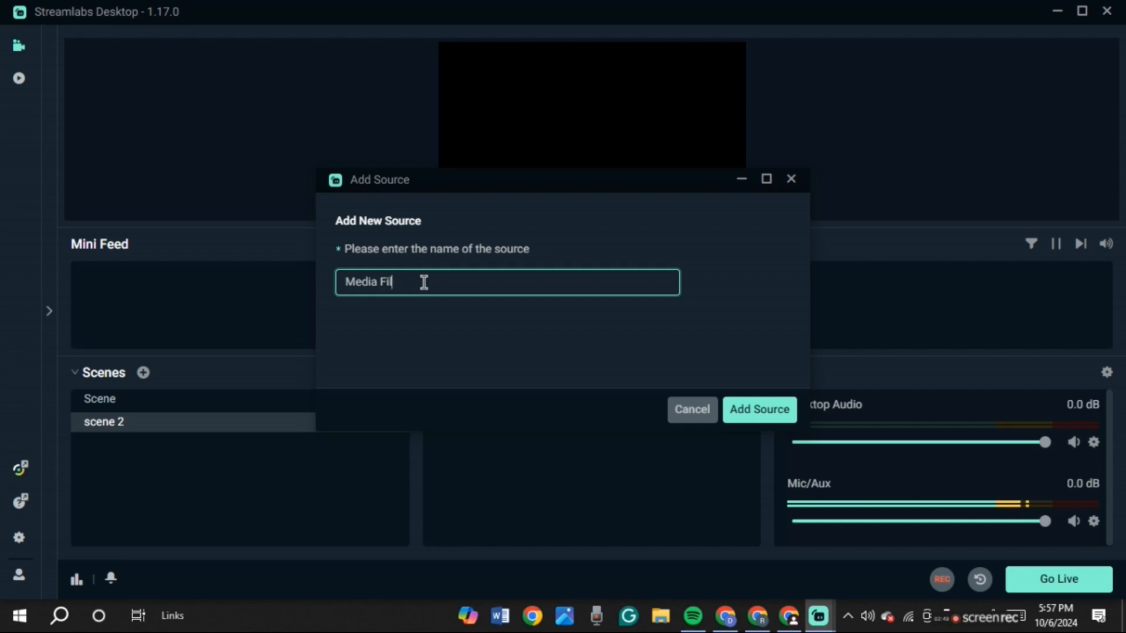
{"action": "key", "text": "BackSpace"}
{"action": "key", "text": "BackSpace"}
{"action": "key", "text": "BackSpace"}
{"action": "key", "text": "BackSpace"}
{"action": "key", "text": "BackSpace"}
{"action": "key", "text": "BackSpace"}
{"action": "key", "text": "BackSpace"}
{"action": "key", "text": "BackSpace"}
{"action": "key", "text": "BackSpace"}
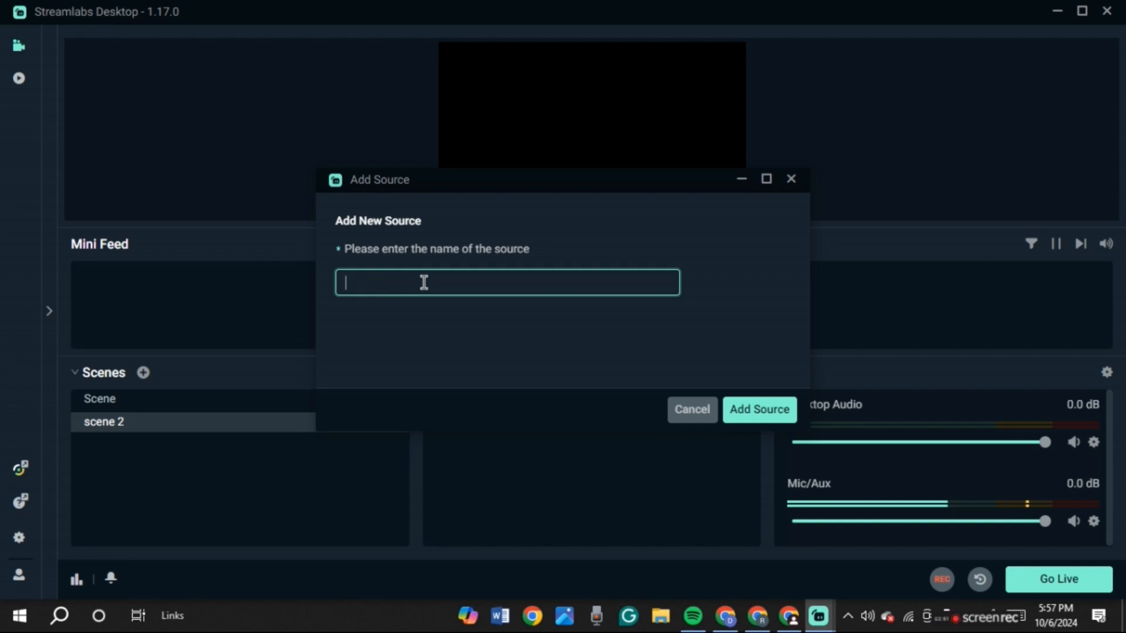
{"action": "type", "text": "name"}
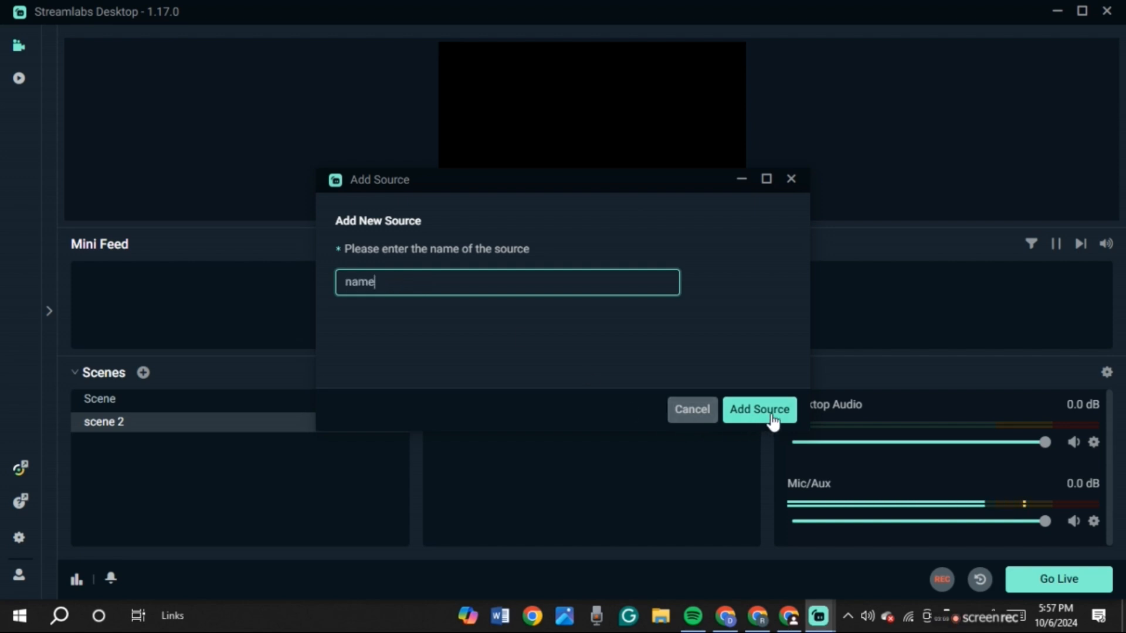
{"action": "left_click", "coordinate": [777, 421]}
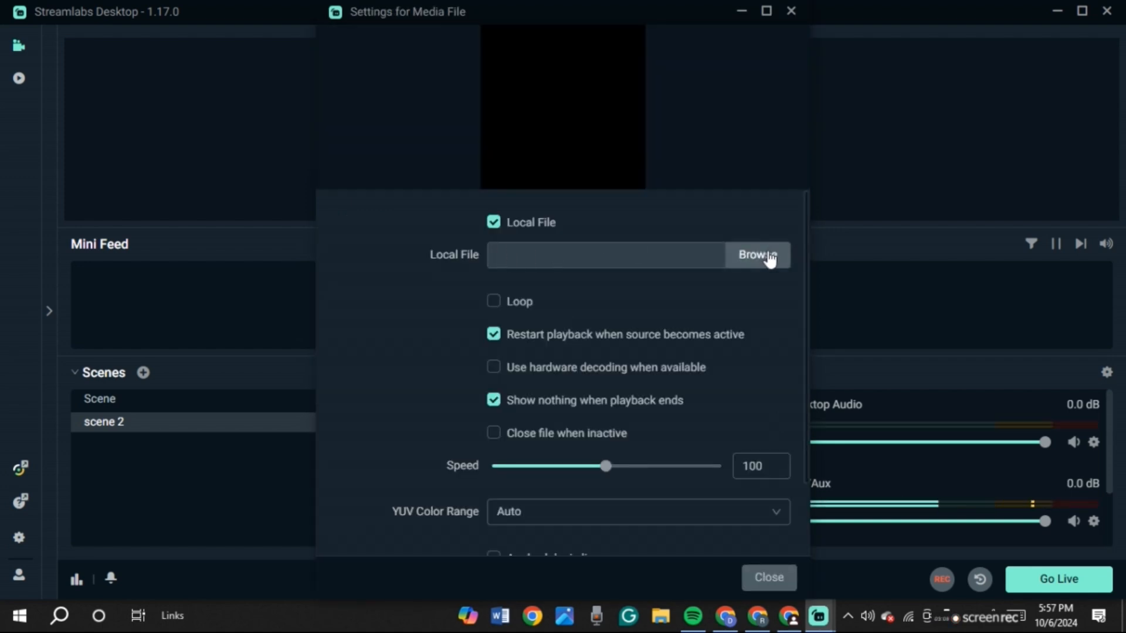
Load the video "31. HOW TO LOGIN FLO ACCOUNT" from the Desktop's final videos folder as the source's local file
{"action": "left_click", "coordinate": [770, 260]}
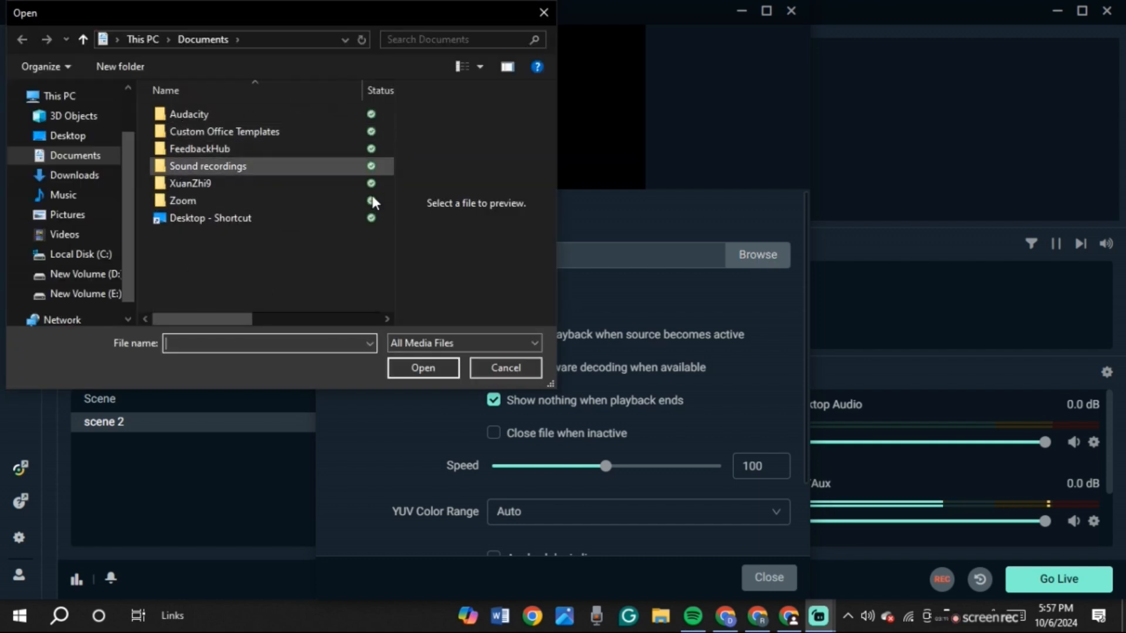
{"action": "left_click", "coordinate": [76, 137]}
{"action": "double_click", "coordinate": [200, 131]}
{"action": "left_click", "coordinate": [211, 132]}
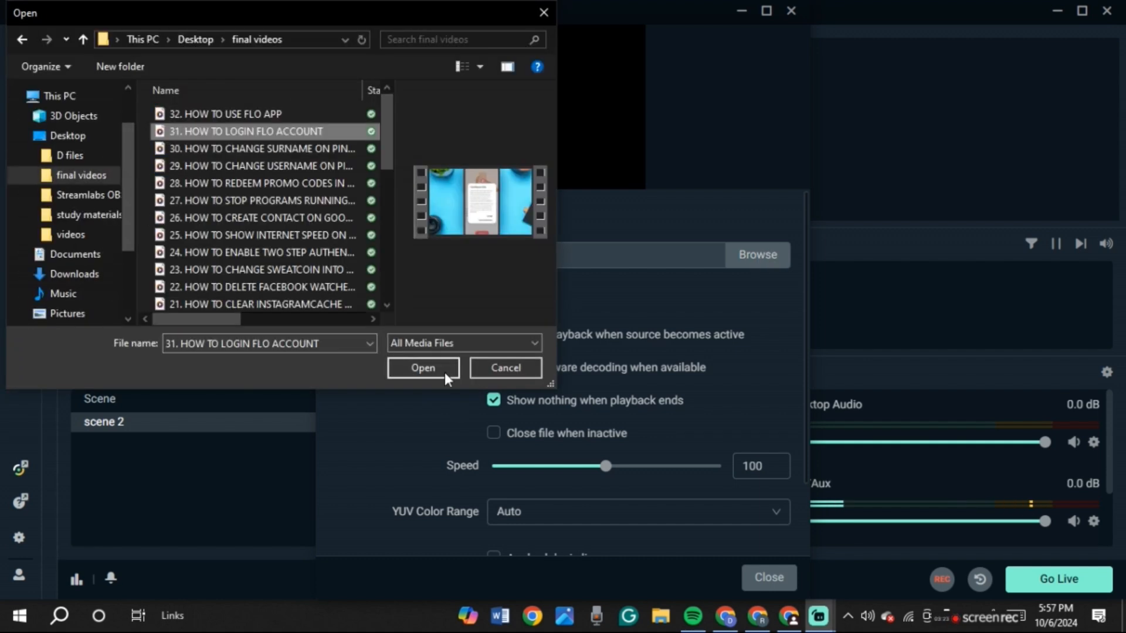
{"action": "left_click", "coordinate": [434, 371]}
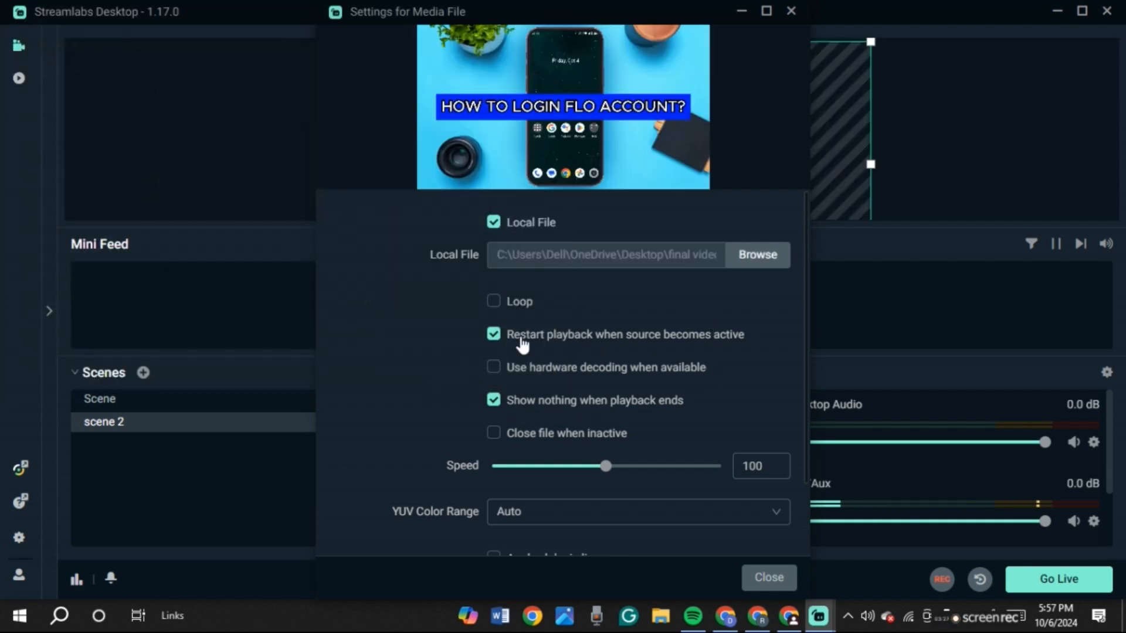
Set the media source's playback speed to 99, close its settings, and shift the video slightly left in the scene preview
{"action": "mouse_move", "coordinate": [609, 468]}
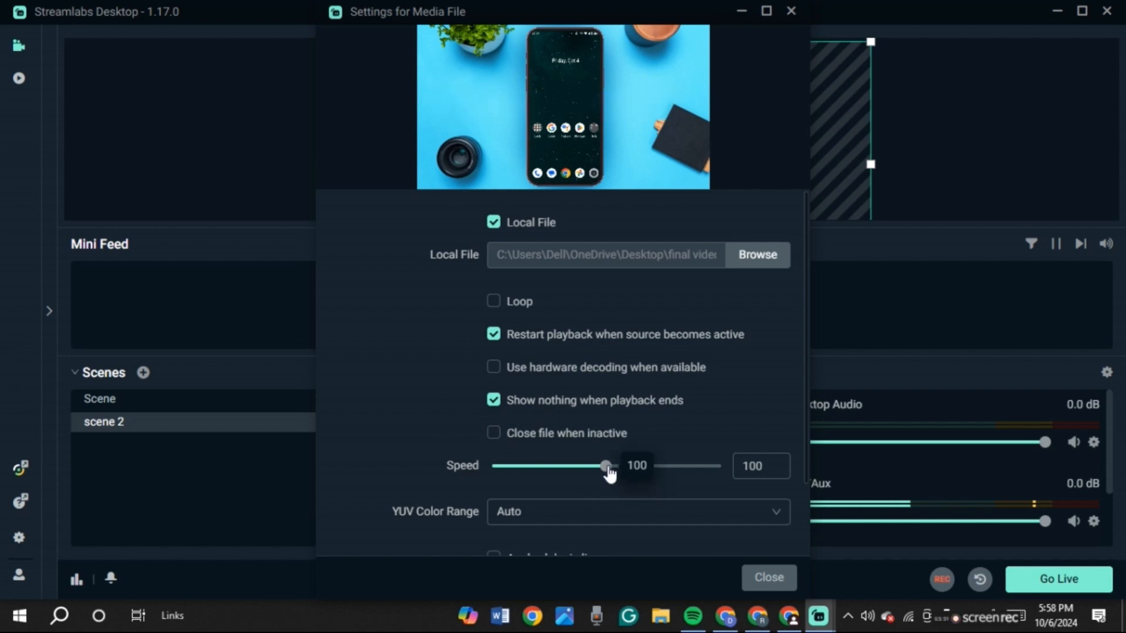
{"action": "left_click_drag", "start_coordinate": [609, 469], "coordinate": [607, 470]}
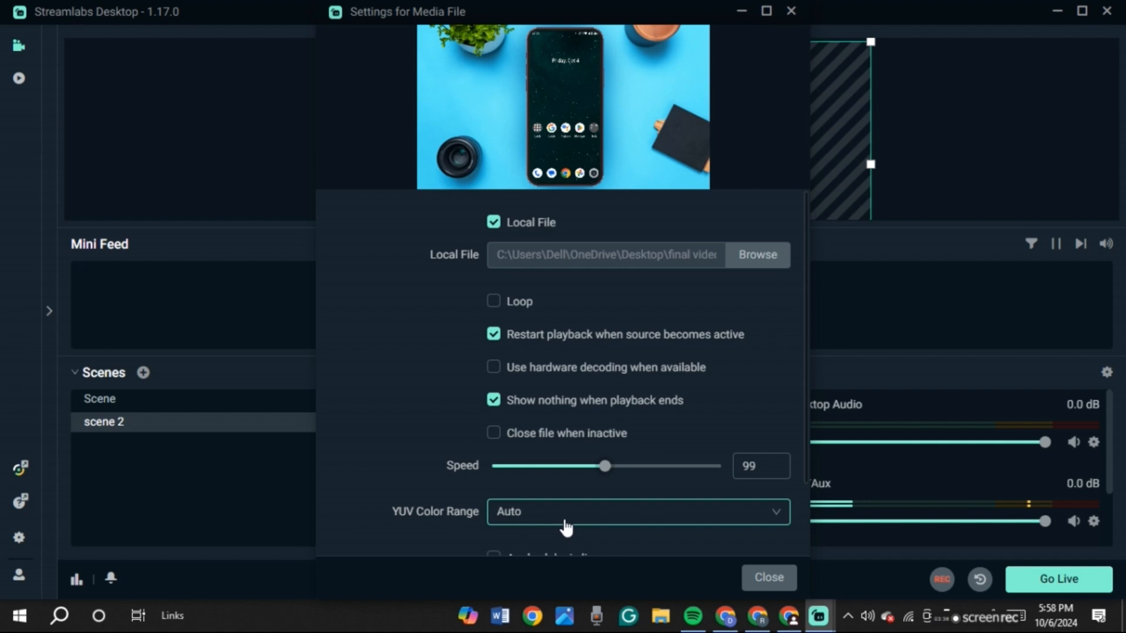
{"action": "scroll", "coordinate": [648, 463], "scroll_direction": "down", "scroll_amount": 2}
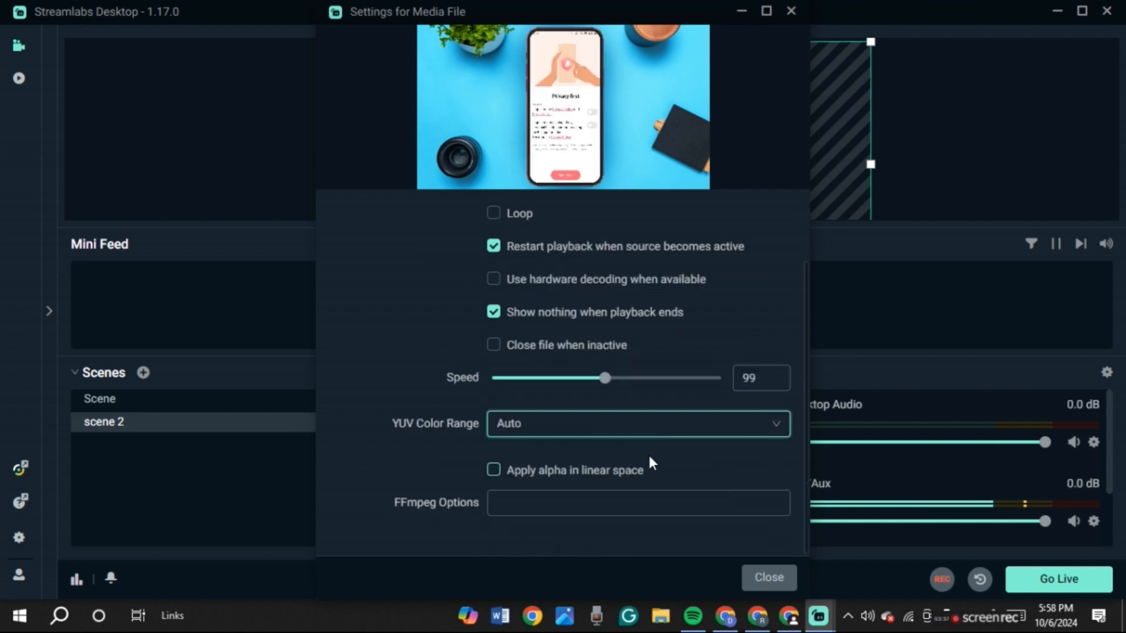
{"action": "left_click", "coordinate": [769, 577]}
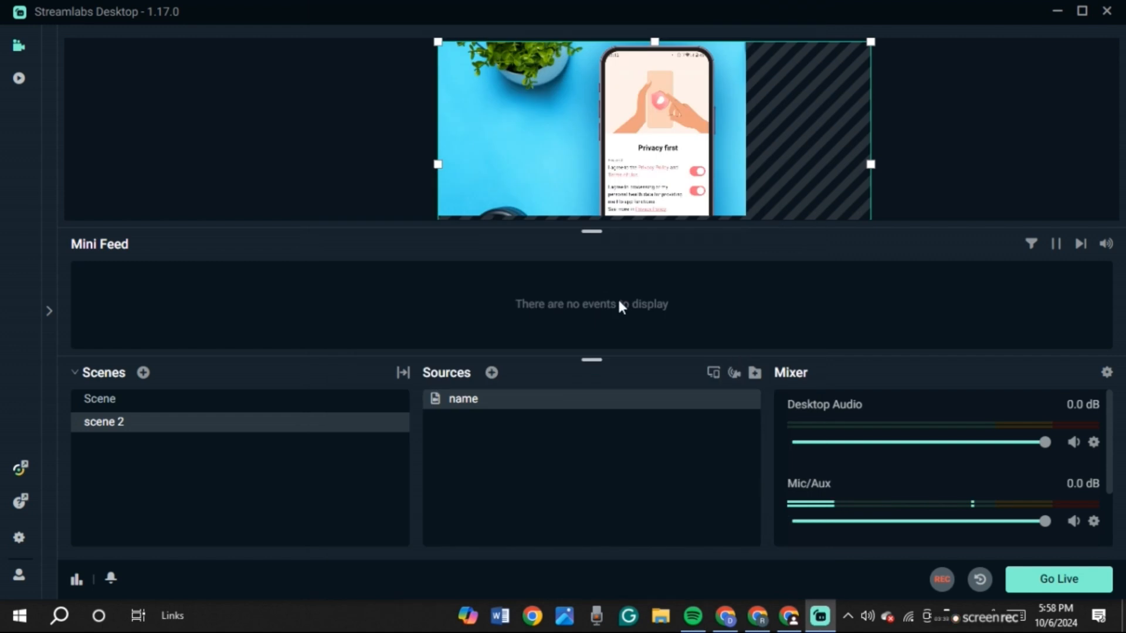
{"action": "left_click_drag", "start_coordinate": [684, 127], "coordinate": [643, 121]}
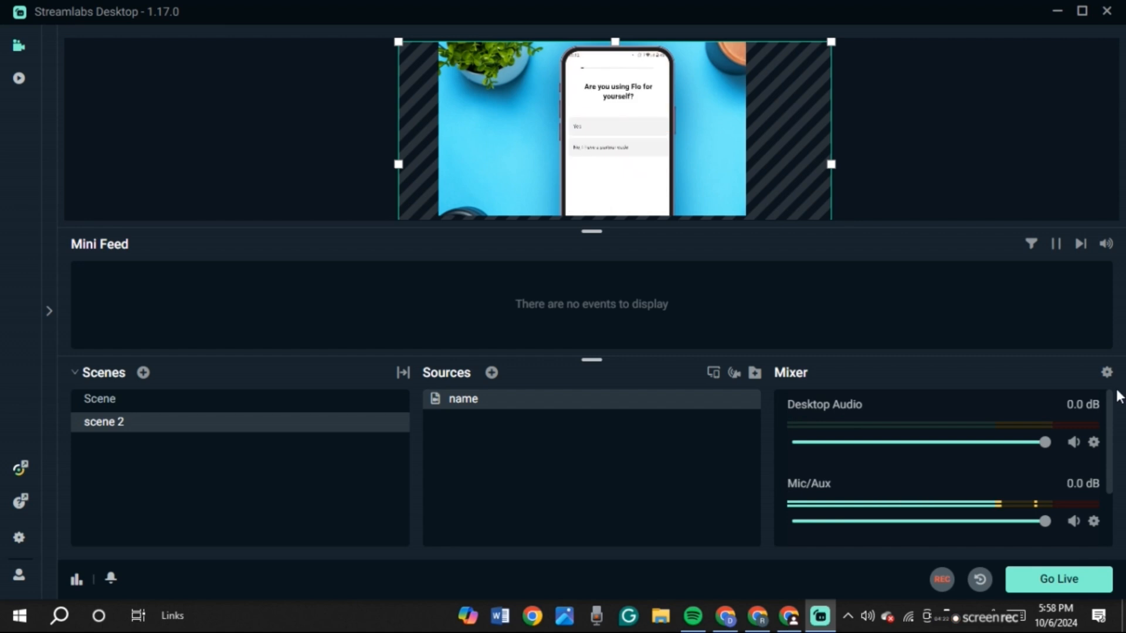
Examine the source and global pages of the mixer's advanced audio settings, and close them
{"action": "left_click", "coordinate": [1107, 373]}
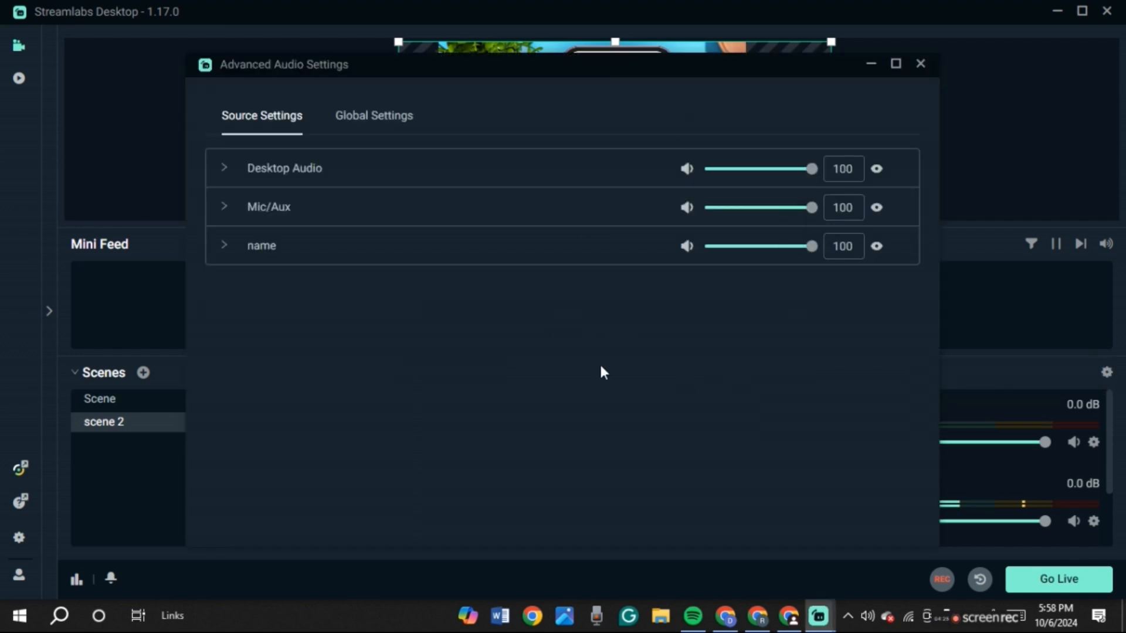
{"action": "left_click", "coordinate": [393, 125]}
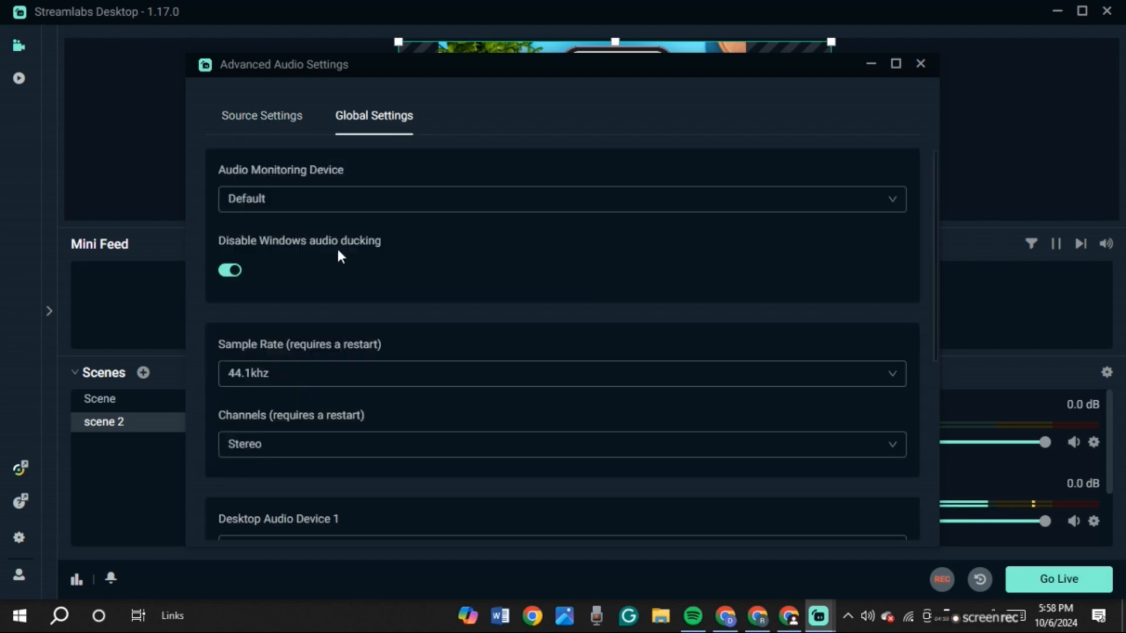
{"action": "left_click", "coordinate": [920, 64]}
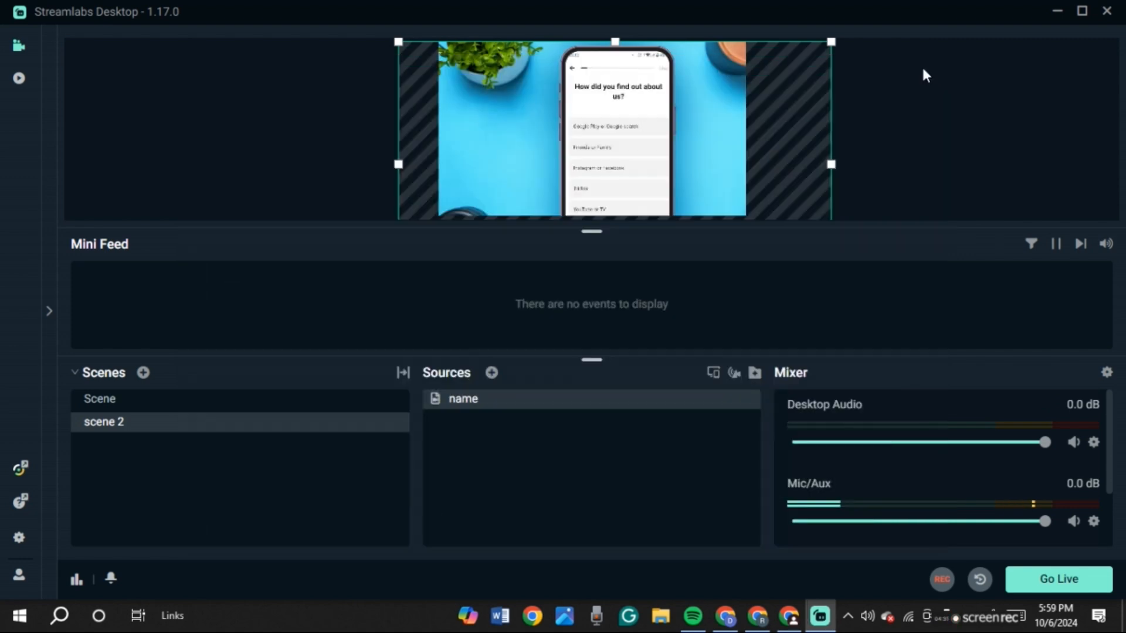
In the general settings, keep English as the language and enable the confirmation dialog when stopping streams
{"action": "left_click", "coordinate": [18, 541]}
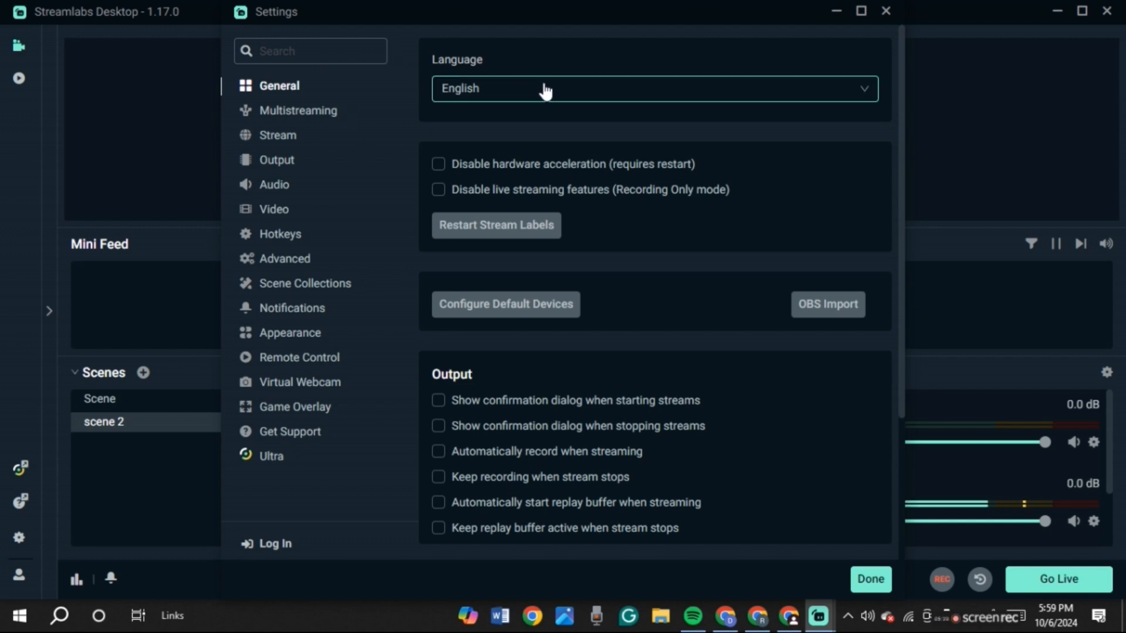
{"action": "left_click", "coordinate": [489, 92]}
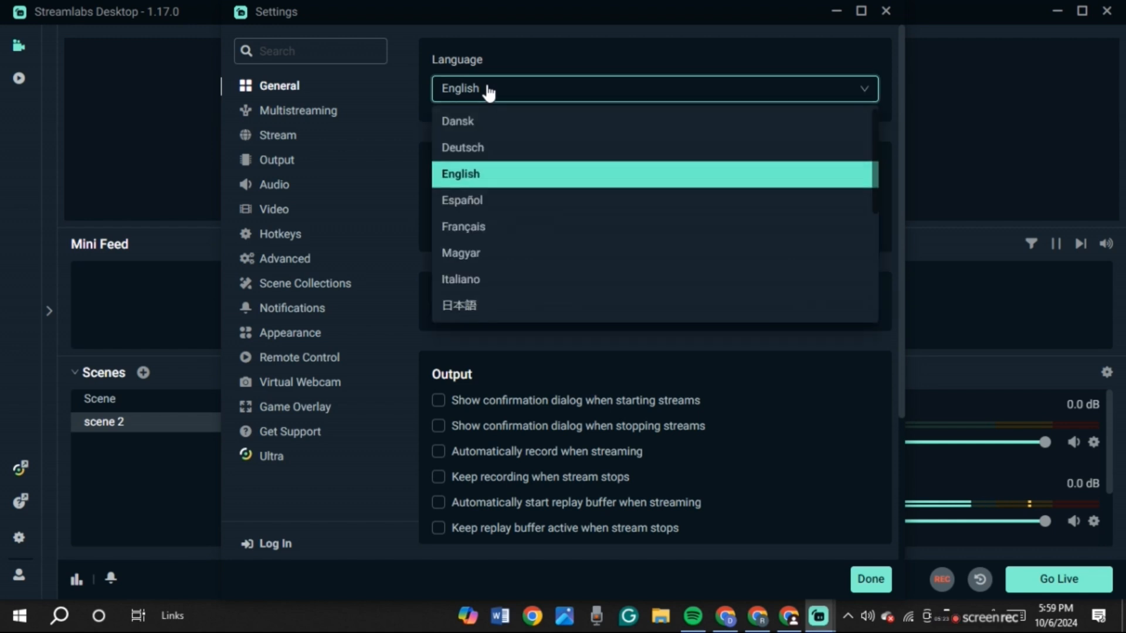
{"action": "left_click", "coordinate": [517, 180]}
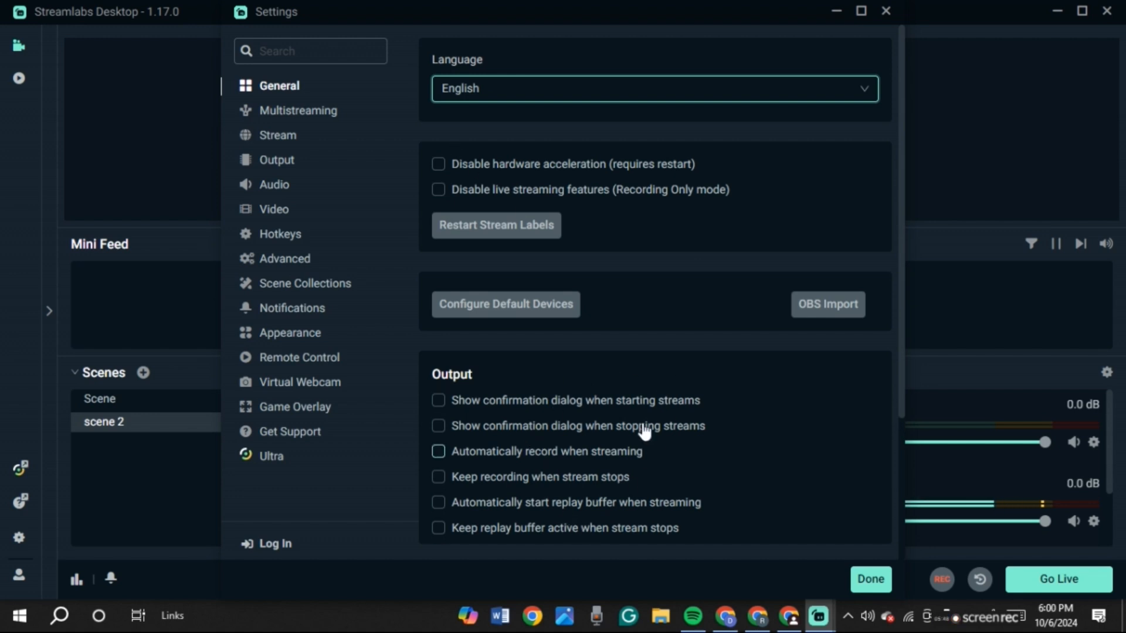
{"action": "left_click", "coordinate": [440, 426]}
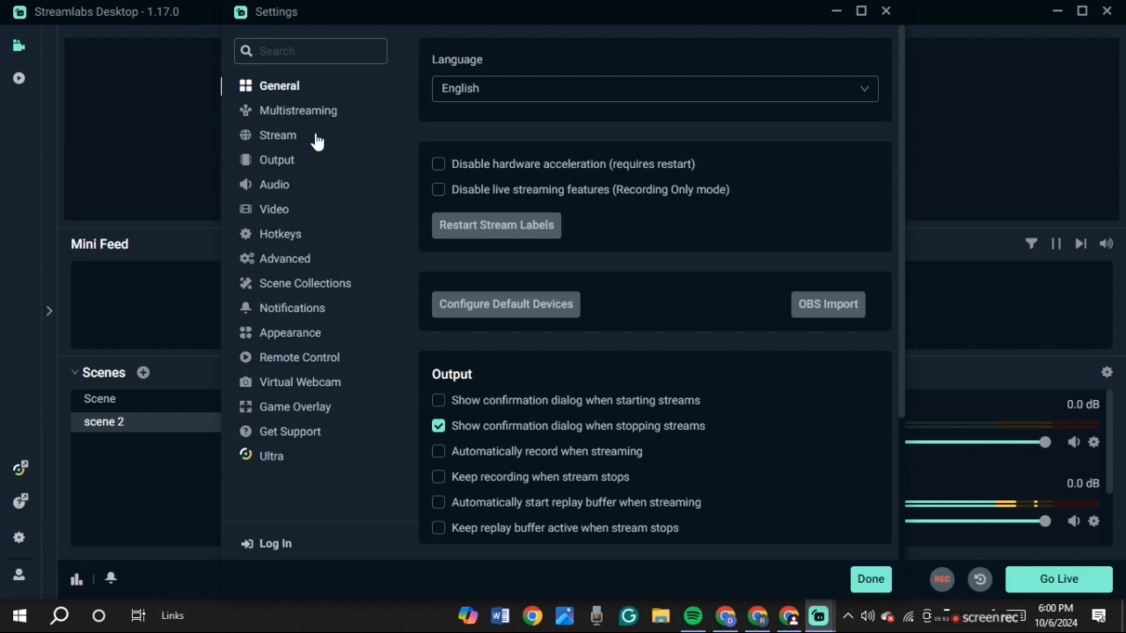
Review the Multistreaming, Stream and Get Support settings, and close the settings window
{"action": "left_click", "coordinate": [291, 113]}
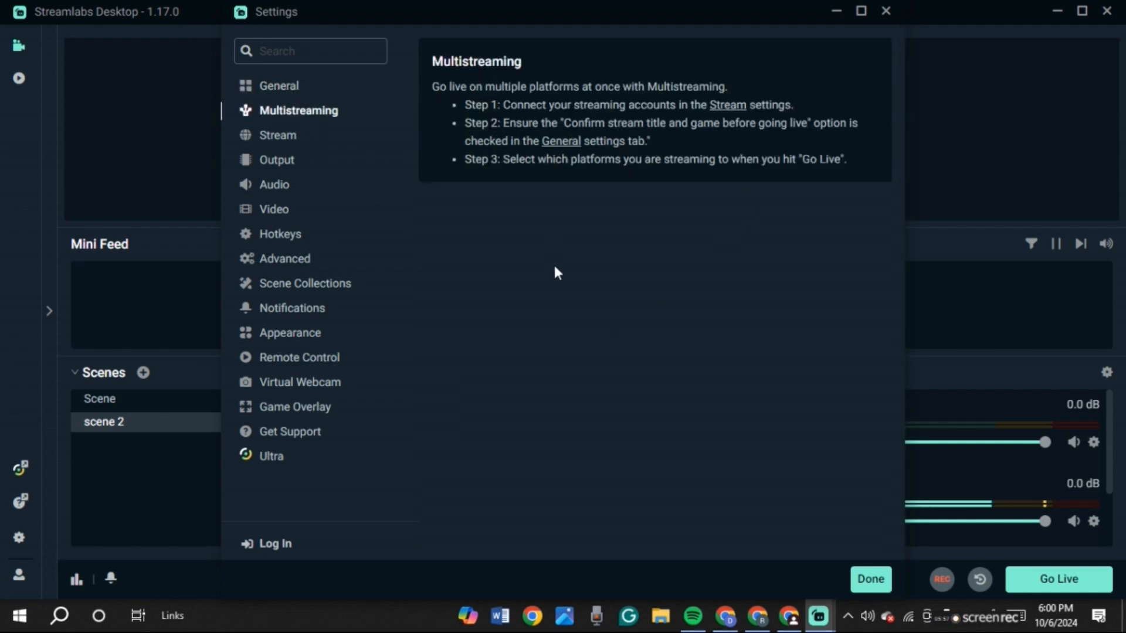
{"action": "left_click", "coordinate": [298, 137]}
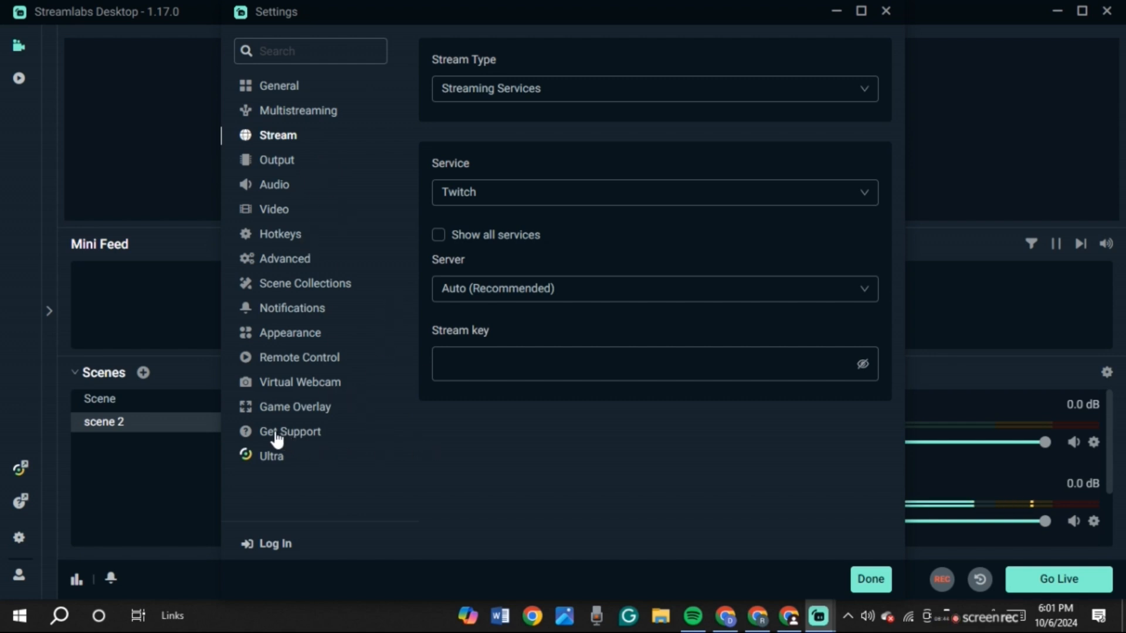
{"action": "left_click", "coordinate": [314, 436]}
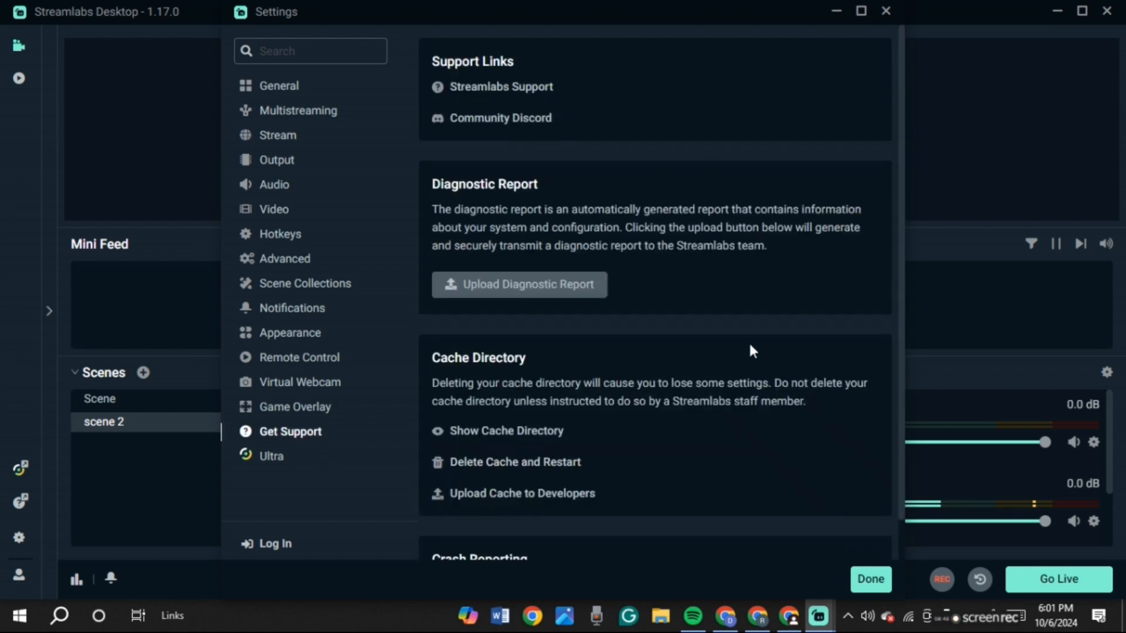
{"action": "left_click", "coordinate": [878, 589]}
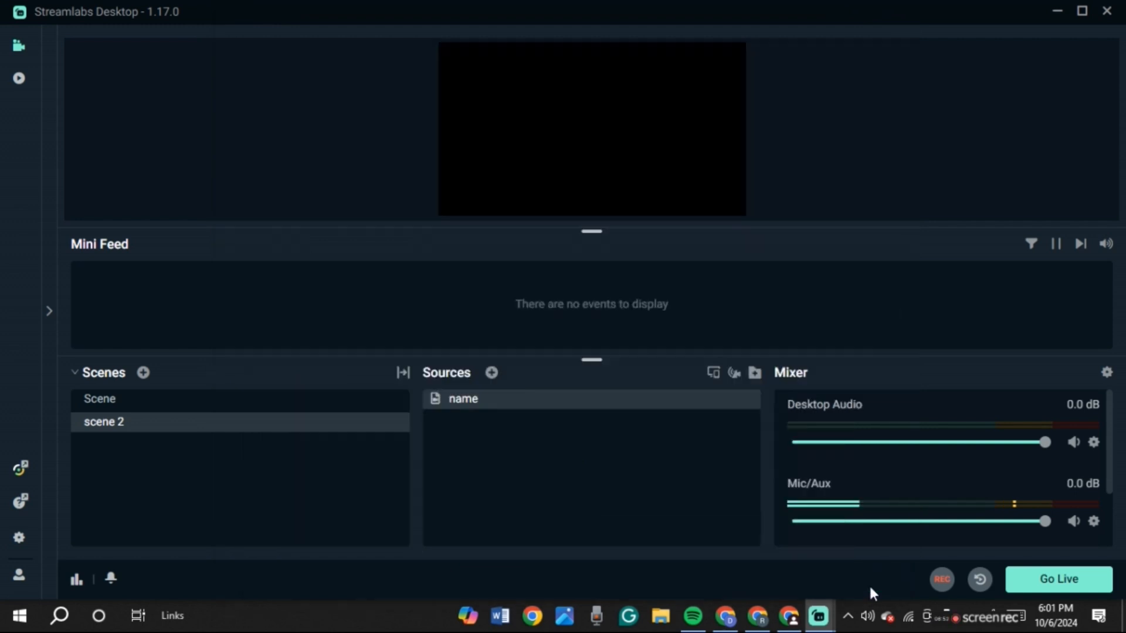
Open the account login page
{"action": "left_click", "coordinate": [18, 577]}
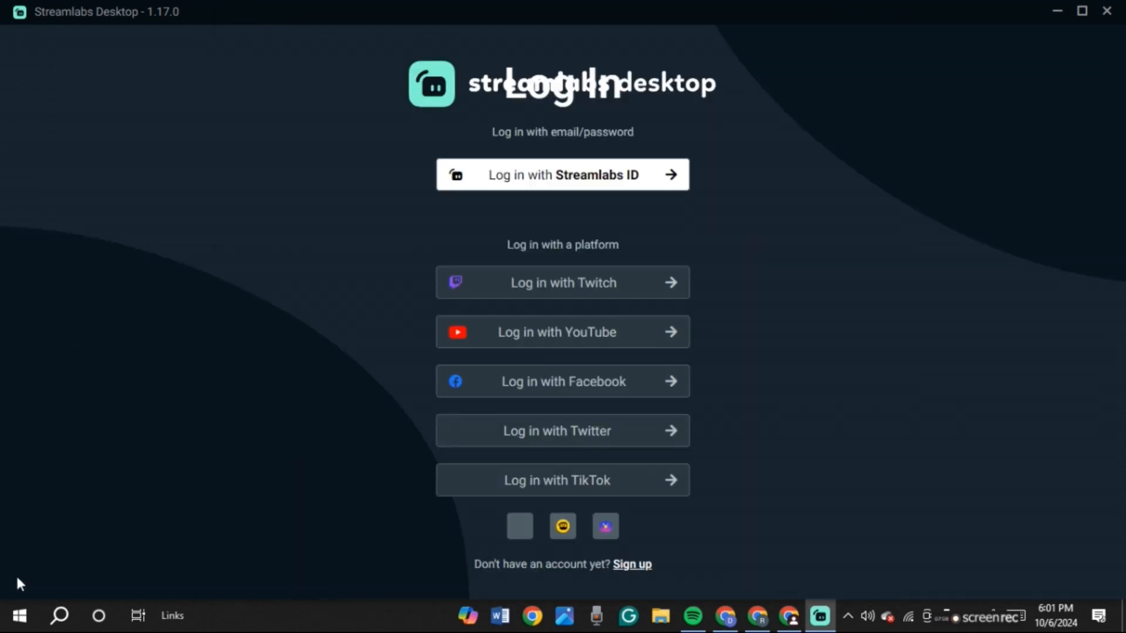